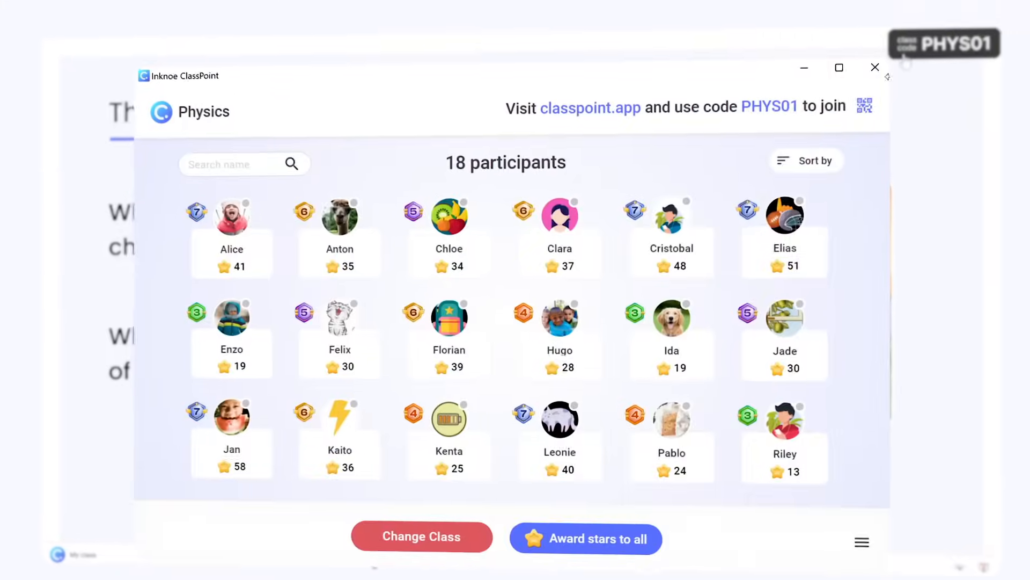
# Award a star to every one of the 18 participants in the PHYS01 Physics class
pyautogui.click(627, 549)
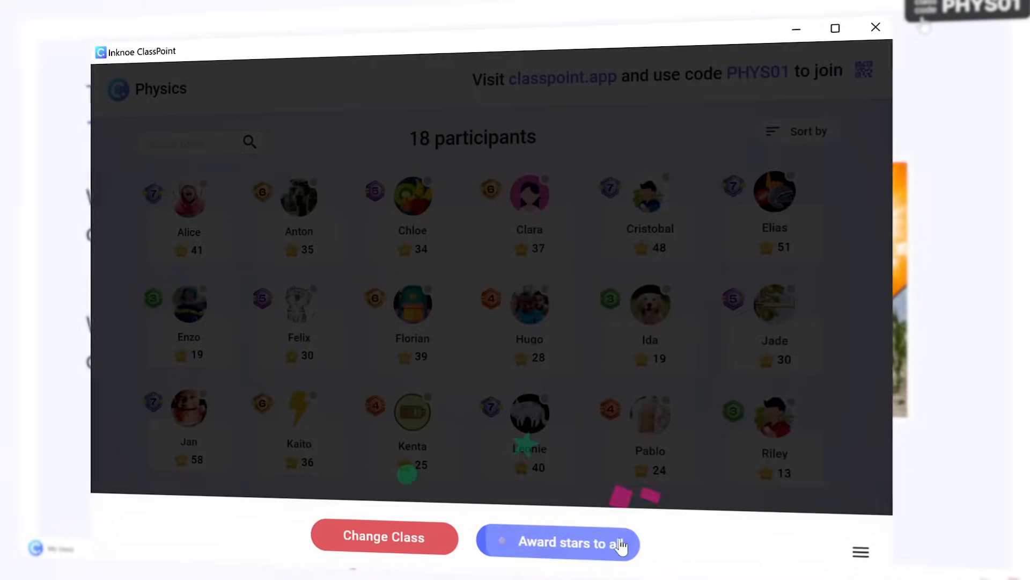